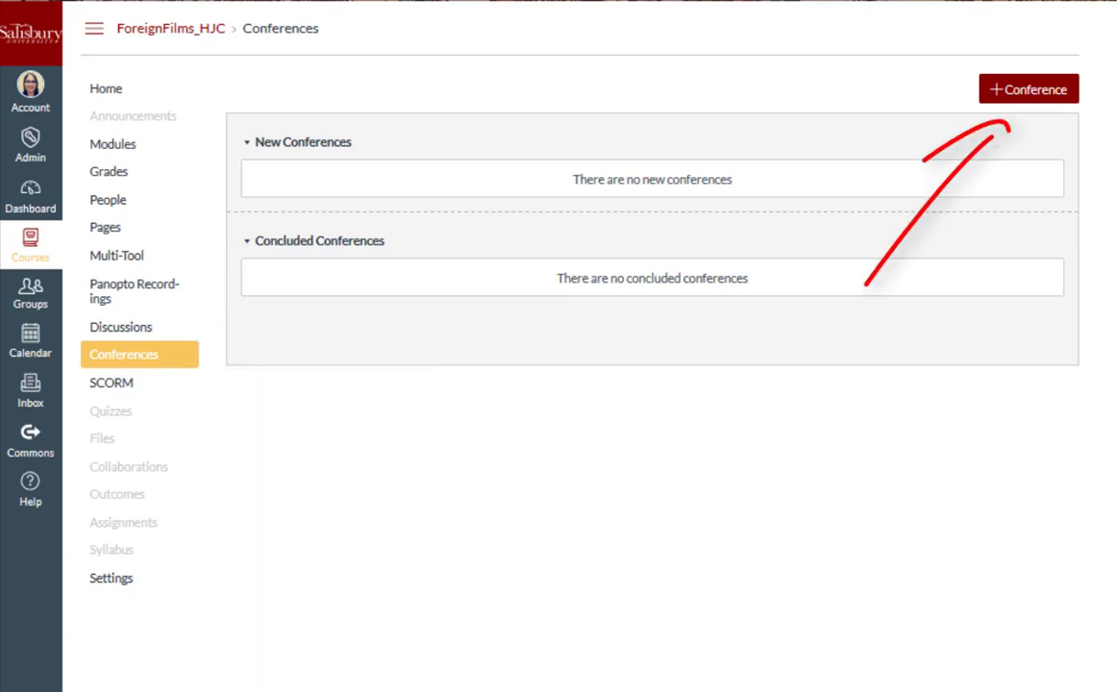
Set up a new conference named Departures Conference with recording, no time limit and description "Discussion about the film Departures, to help prepare for the essay."
{"action": "left_click", "coordinate": [1034, 93]}
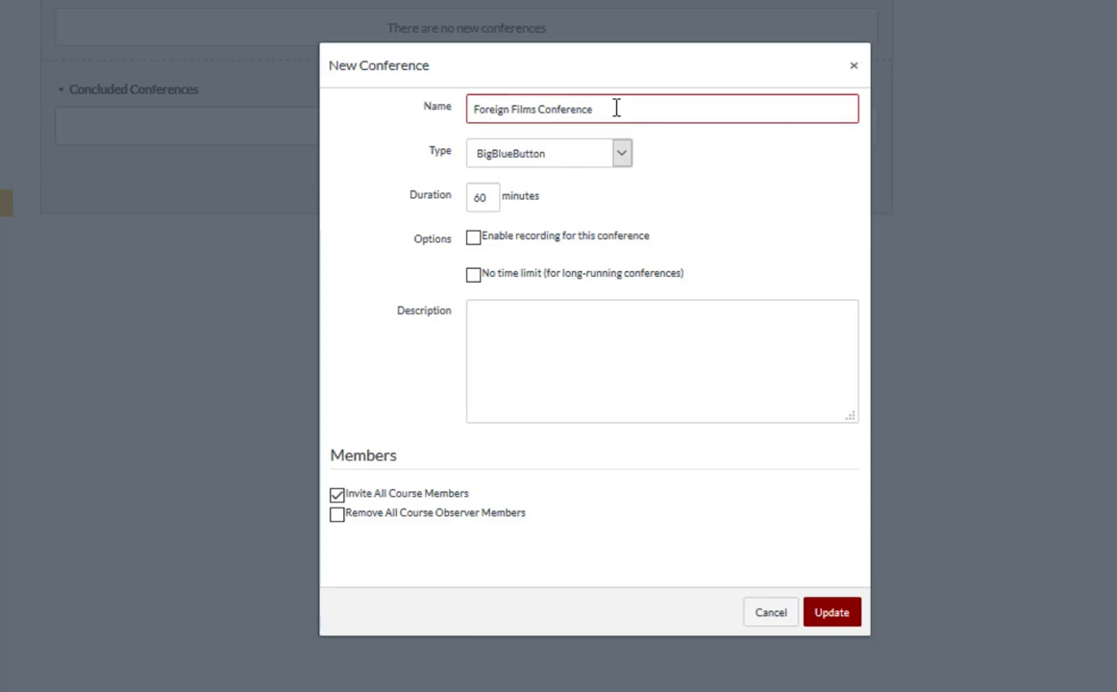
{"action": "left_click_drag", "start_coordinate": [617, 108], "coordinate": [324, 77]}
{"action": "type", "text": "Departures Conference"}
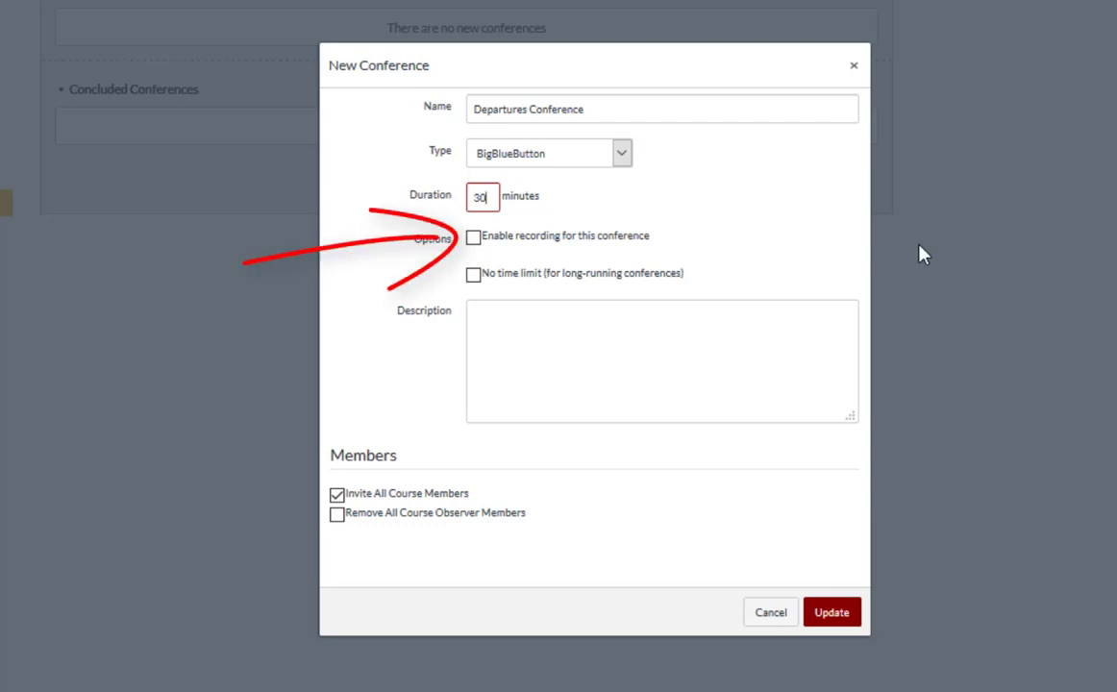
{"action": "left_click", "coordinate": [473, 238]}
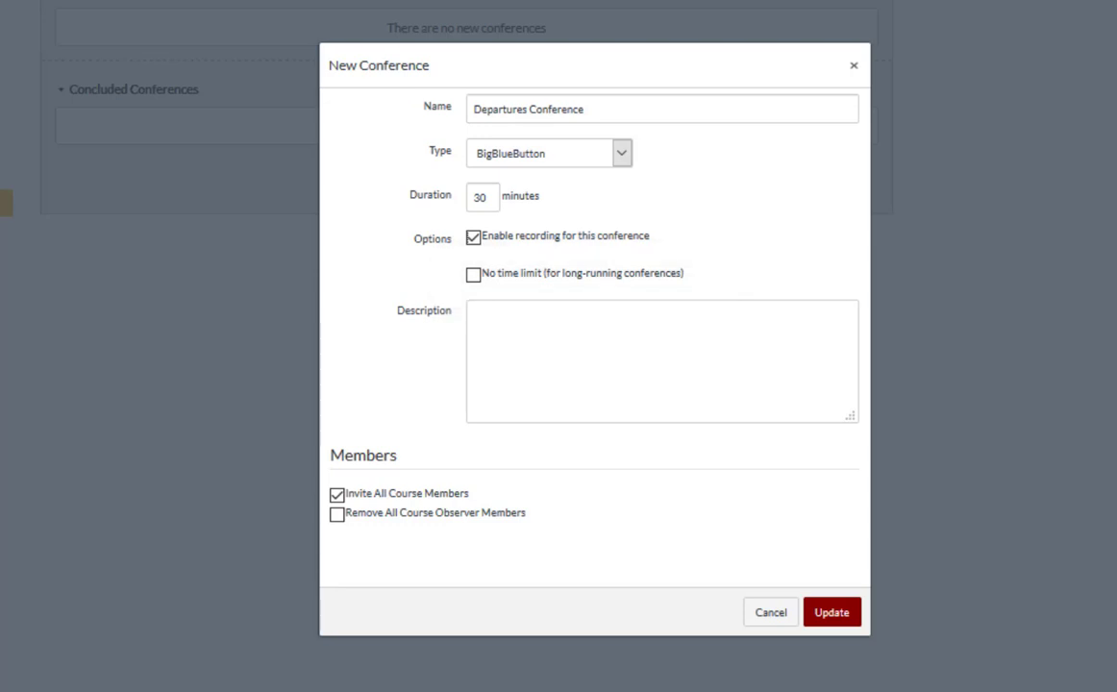
{"action": "left_click", "coordinate": [473, 275]}
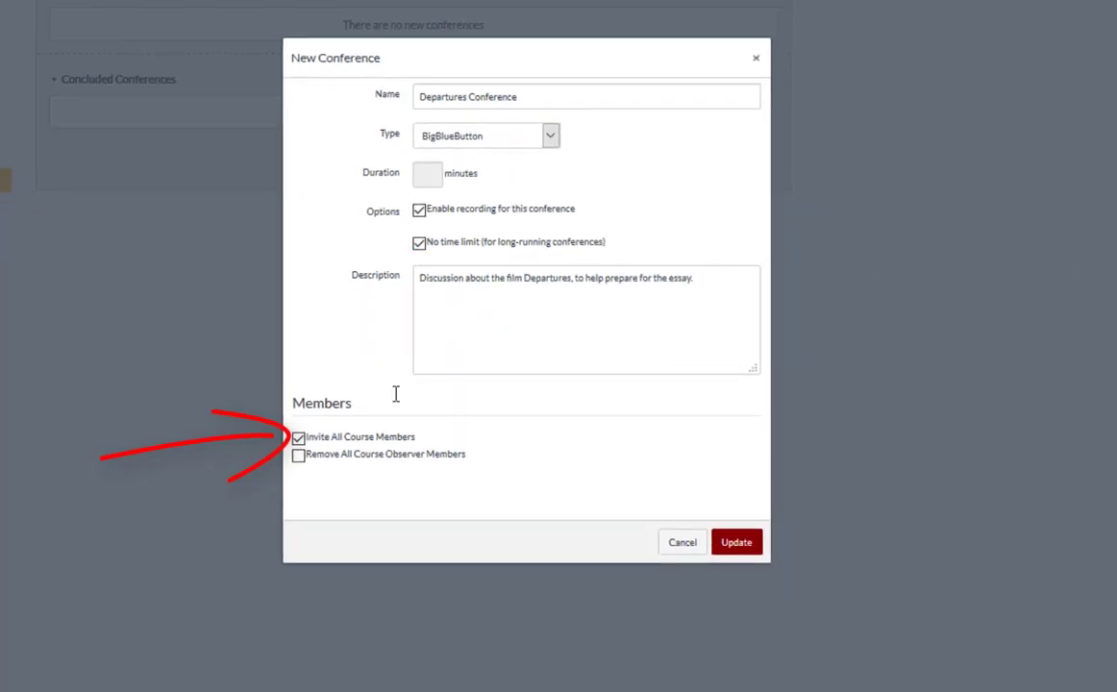
Limit the invitations to the first, second and fourth listed course members instead of the whole course, and save the conference
{"action": "left_click", "coordinate": [299, 438]}
{"action": "left_click", "coordinate": [306, 479]}
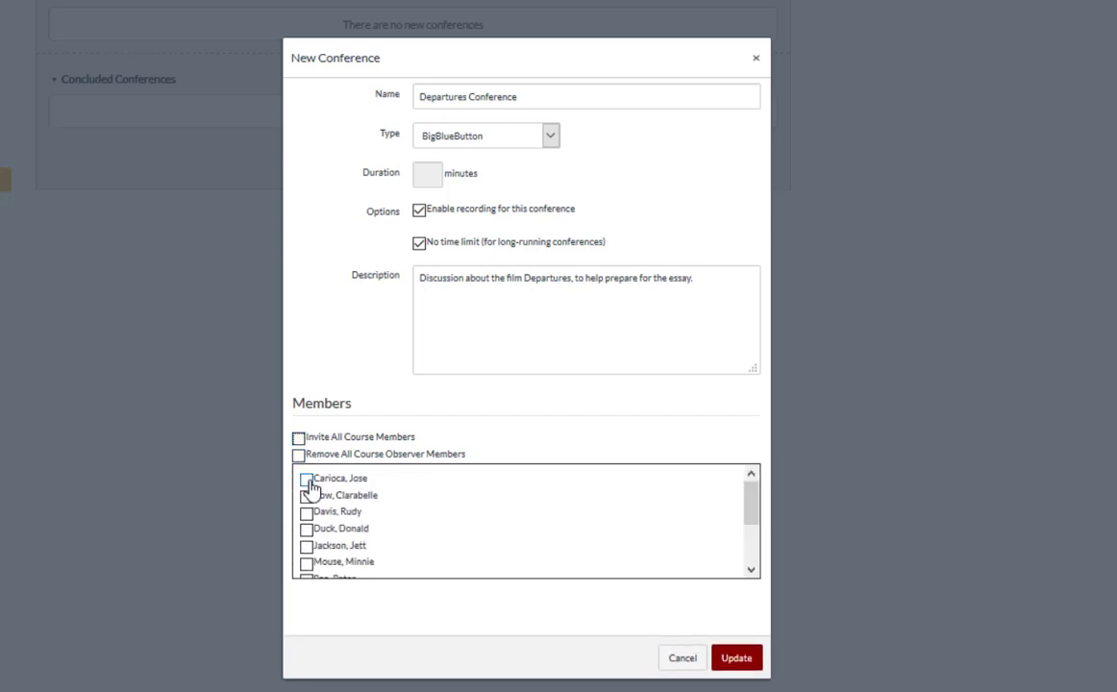
{"action": "left_click", "coordinate": [306, 496]}
{"action": "left_click", "coordinate": [306, 529]}
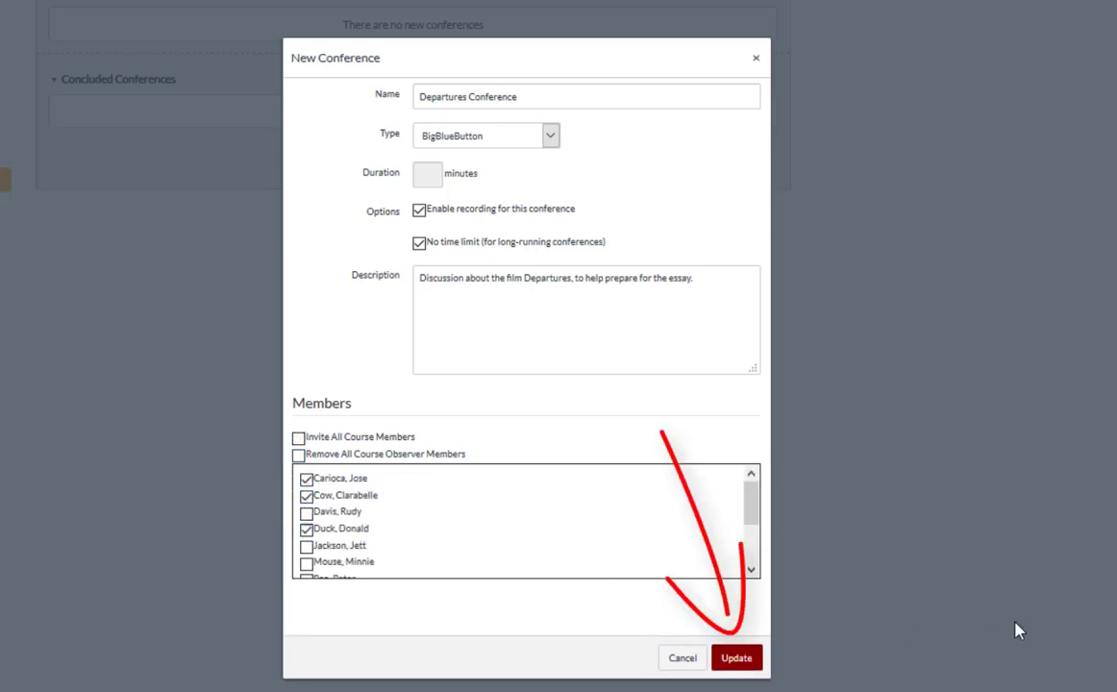
{"action": "left_click", "coordinate": [737, 658]}
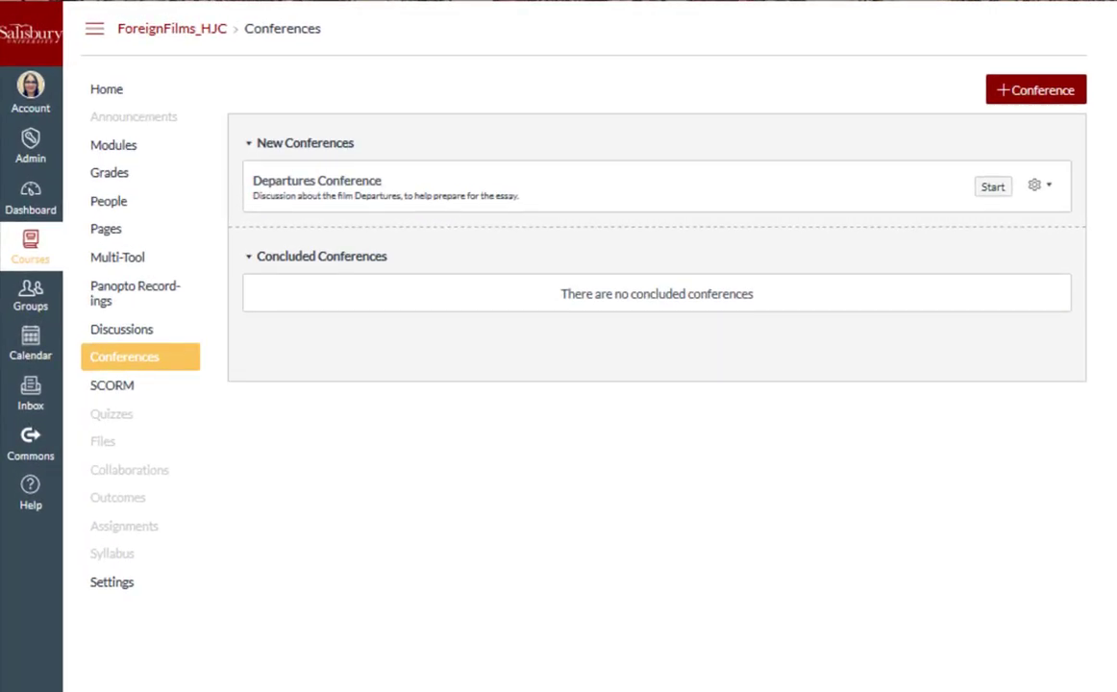
Start the Departures Conference and join its audio with the Logitech Wireless Headset microphone, approving the echo test
{"action": "left_click", "coordinate": [996, 188]}
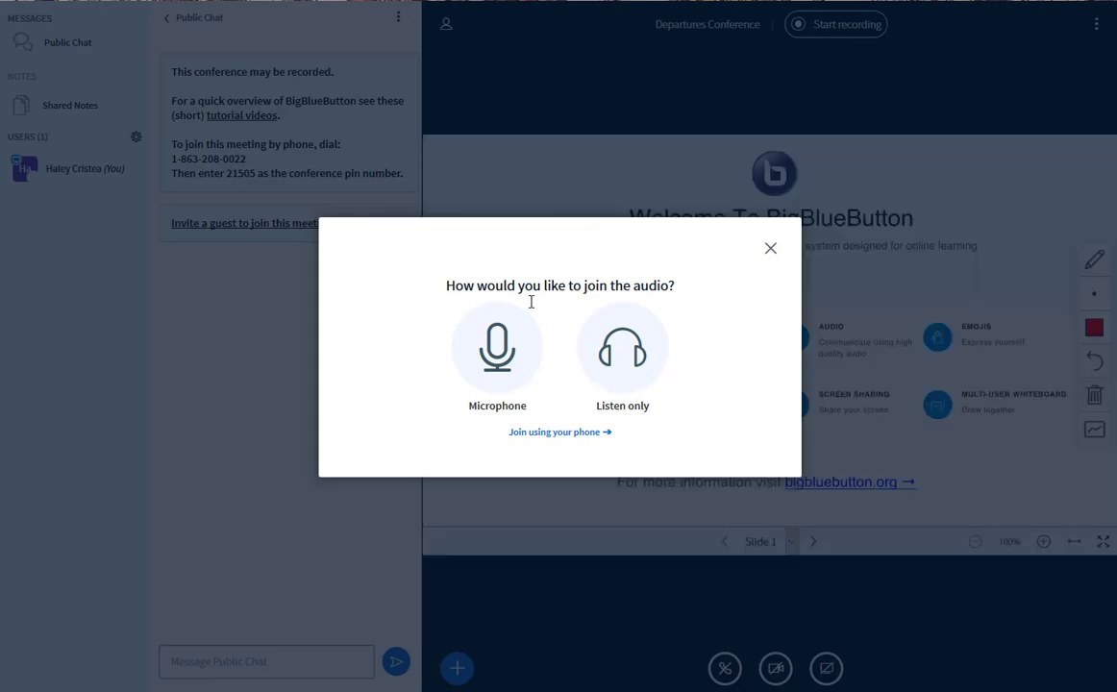
{"action": "left_click", "coordinate": [508, 375]}
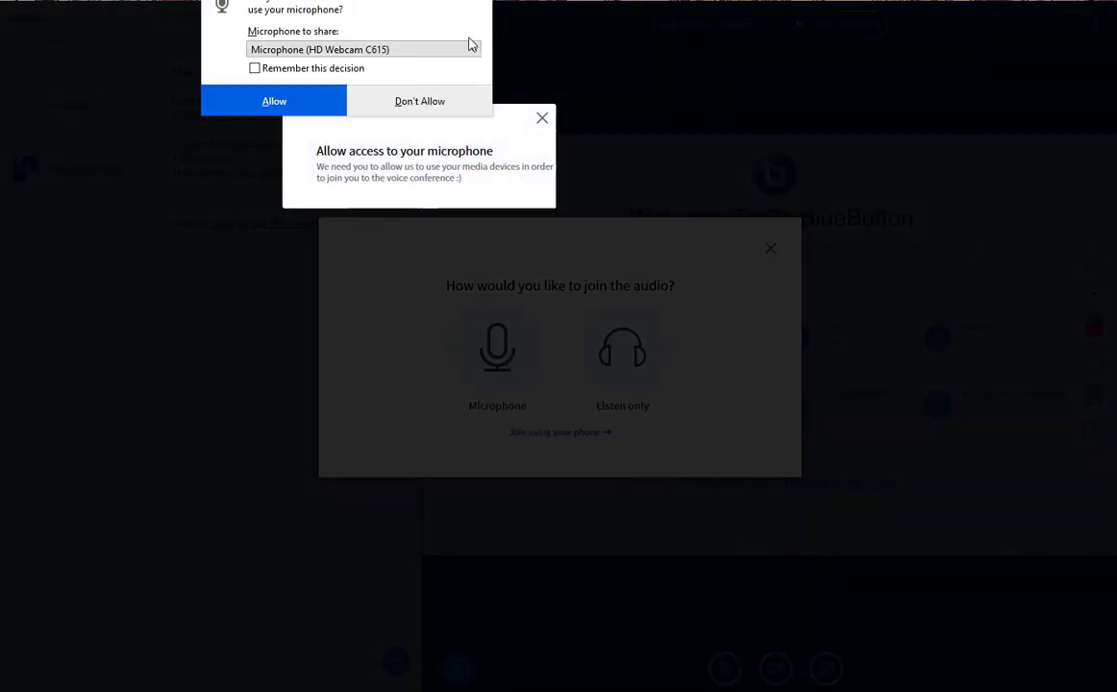
{"action": "left_click", "coordinate": [469, 50]}
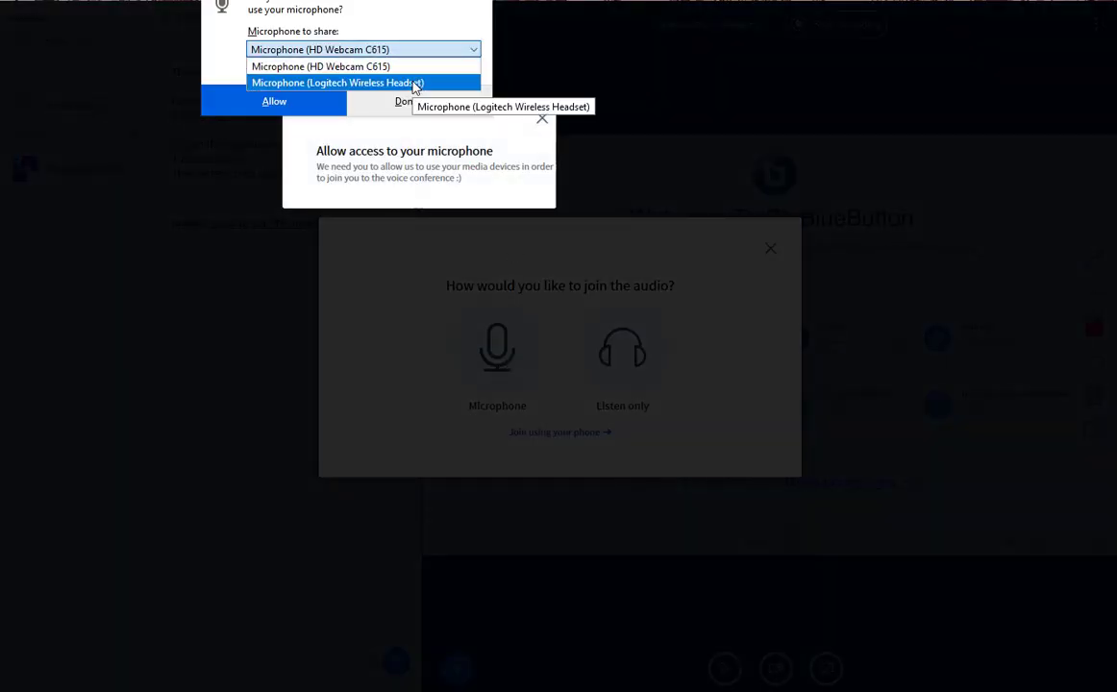
{"action": "left_click", "coordinate": [413, 83]}
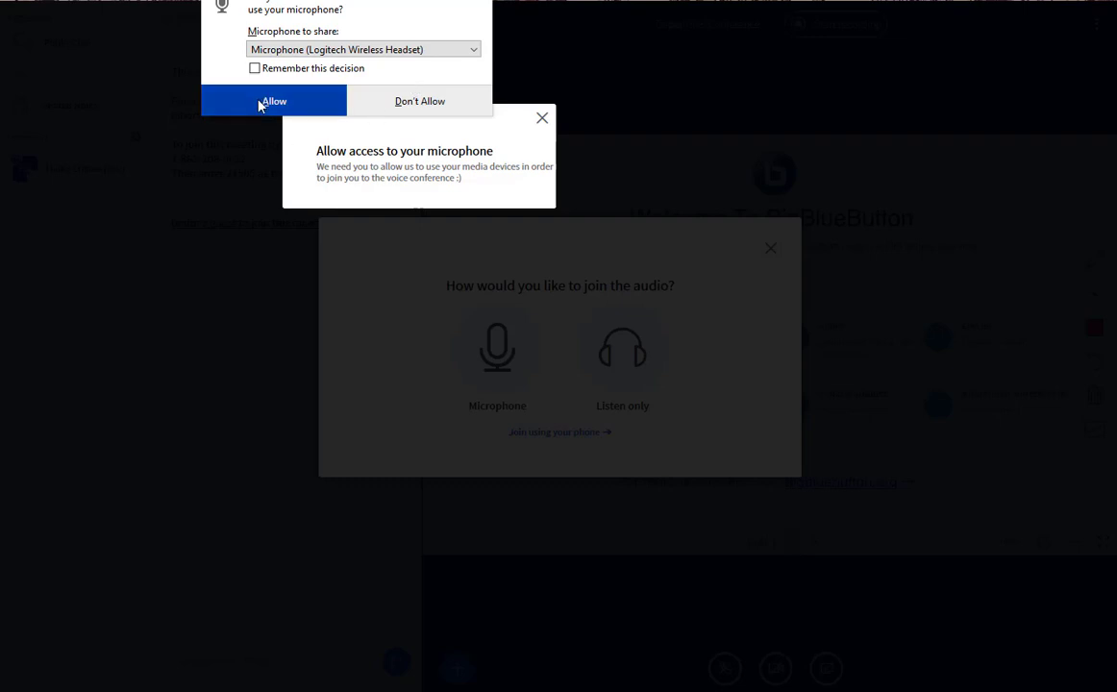
{"action": "left_click", "coordinate": [260, 104]}
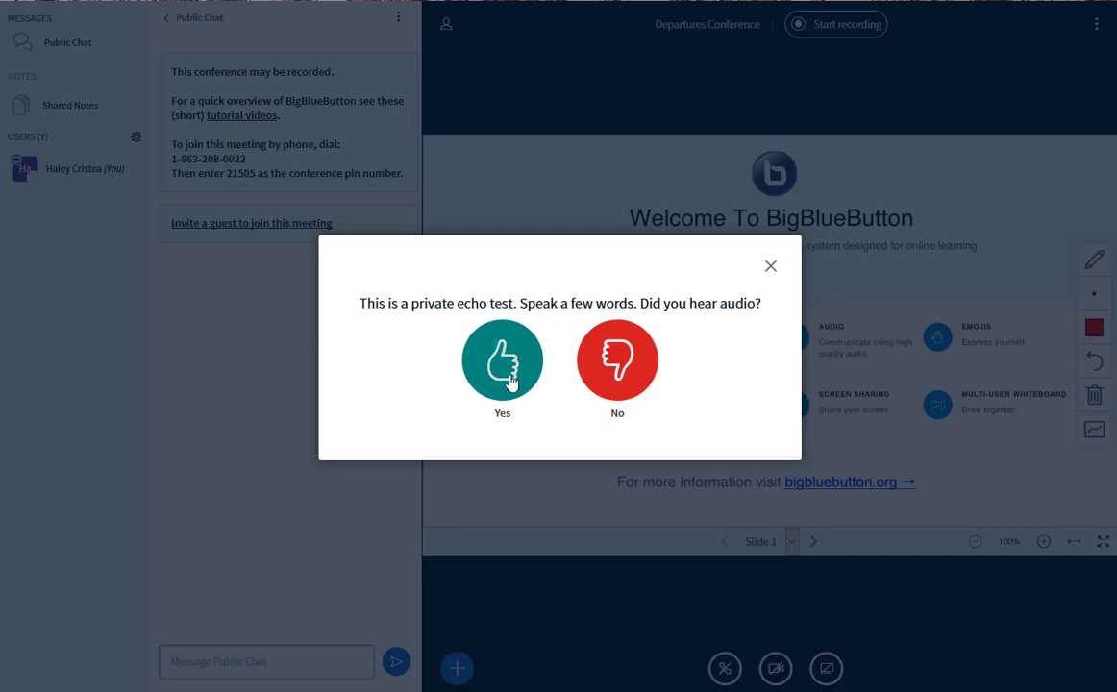
{"action": "left_click", "coordinate": [463, 348]}
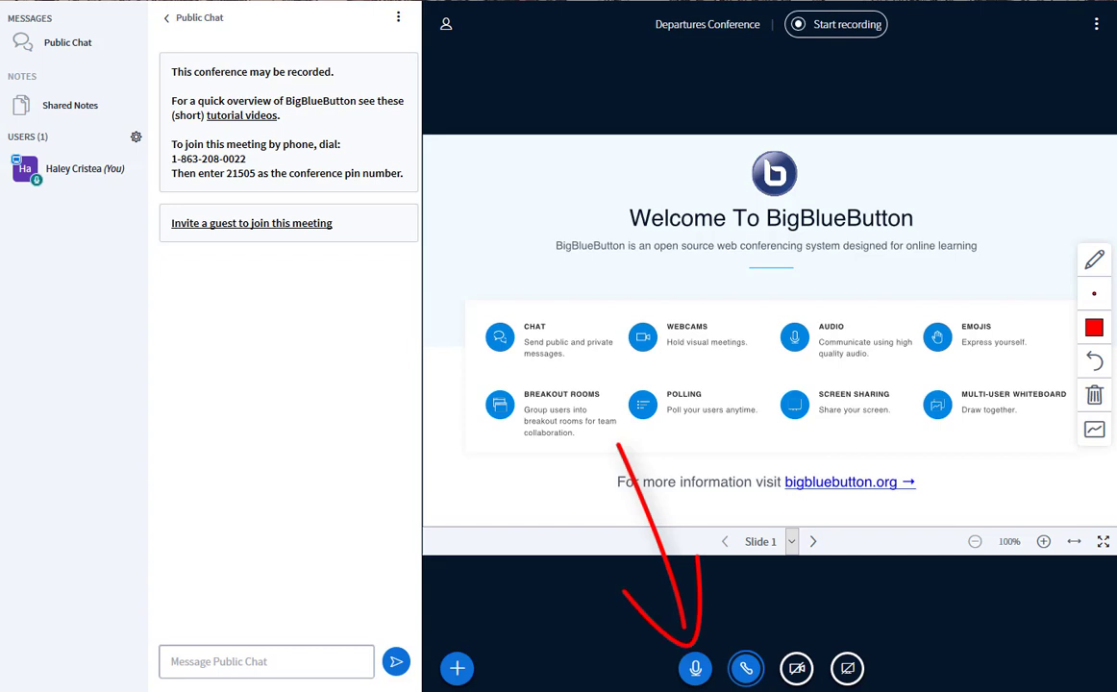
Mute and unmute the microphone, and share the Logitech HD Webcam C615 at medium quality
{"action": "left_click", "coordinate": [694, 670]}
{"action": "left_click", "coordinate": [695, 670]}
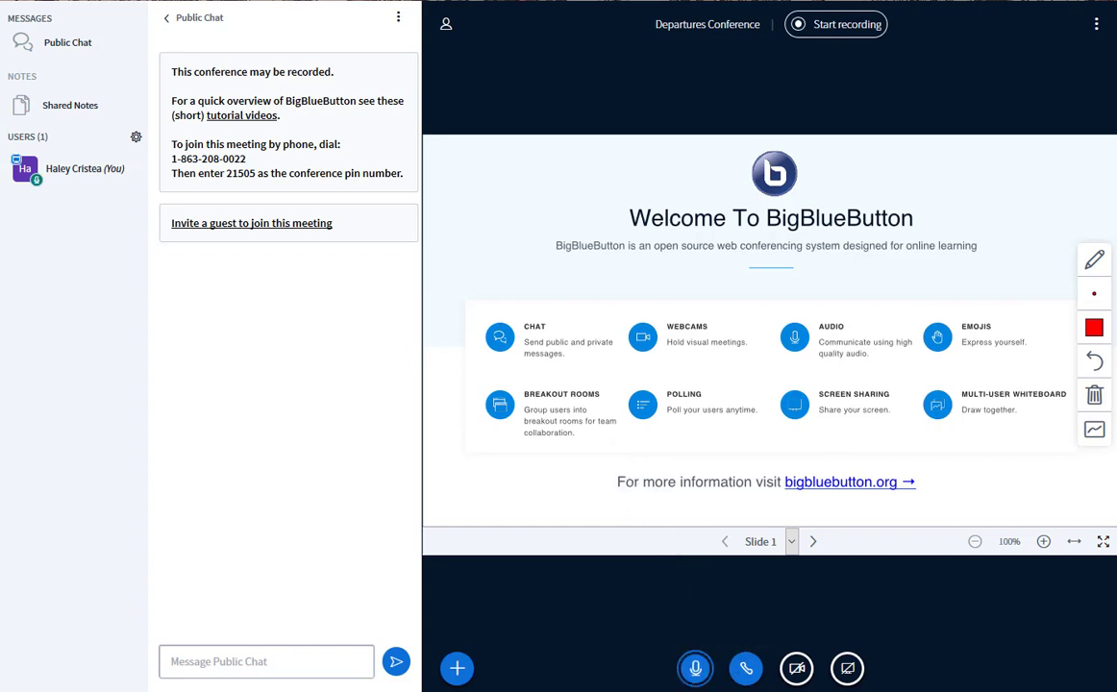
{"action": "left_click", "coordinate": [798, 668]}
{"action": "left_click", "coordinate": [288, 107]}
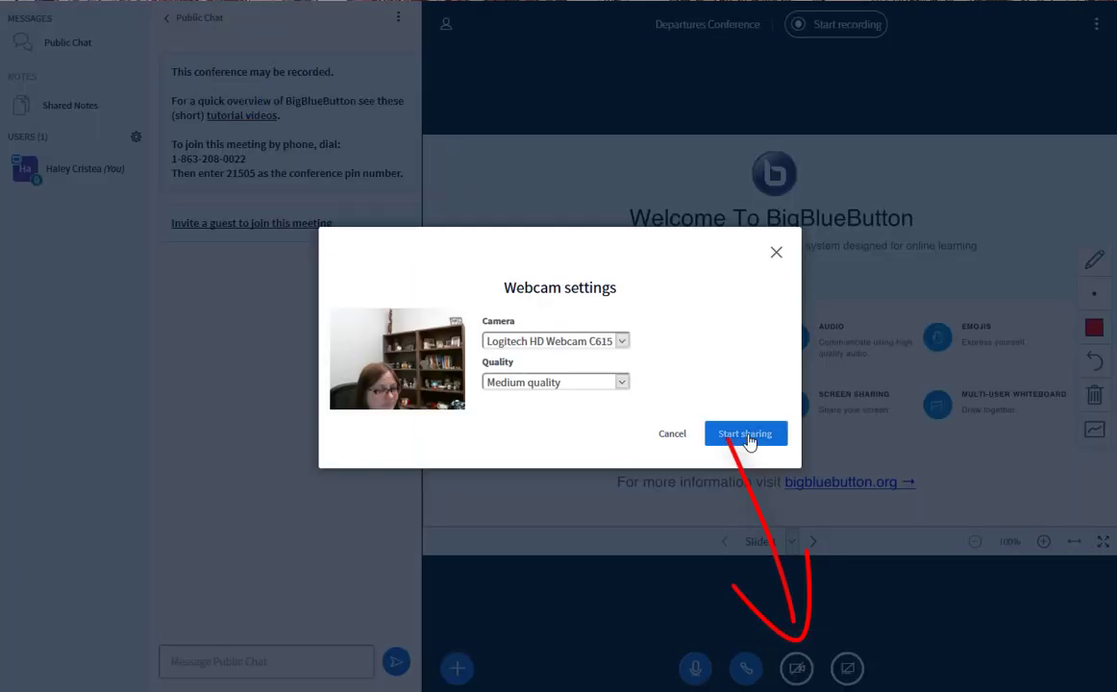
{"action": "left_click", "coordinate": [746, 435]}
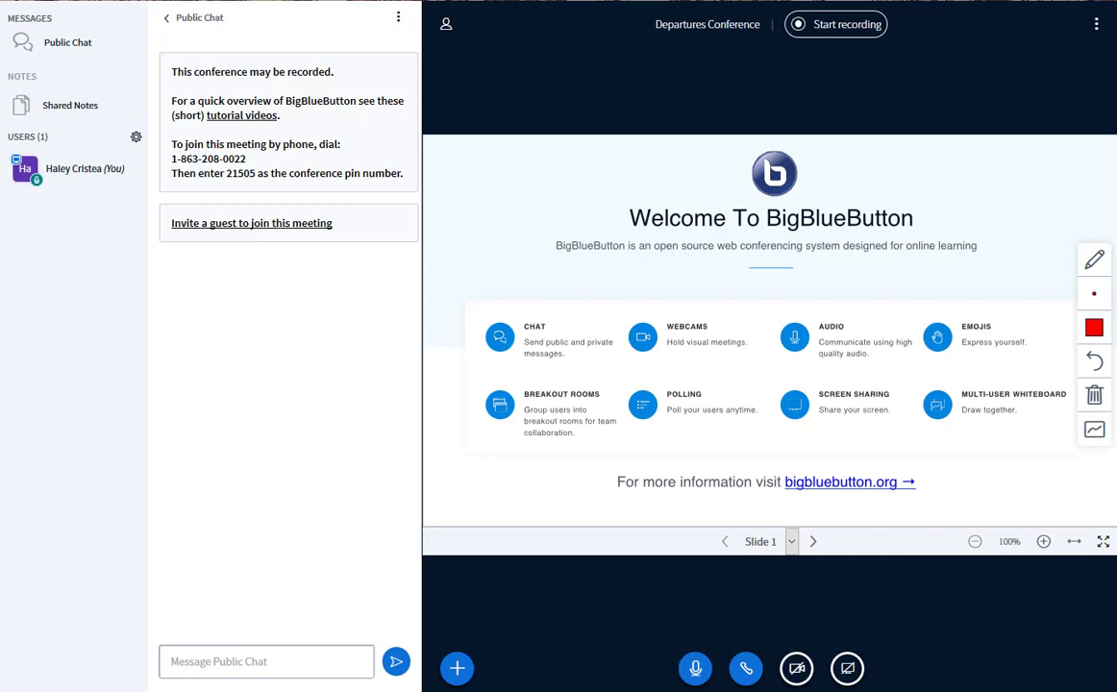
{"action": "left_click_drag", "start_coordinate": [747, 248], "coordinate": [839, 138]}
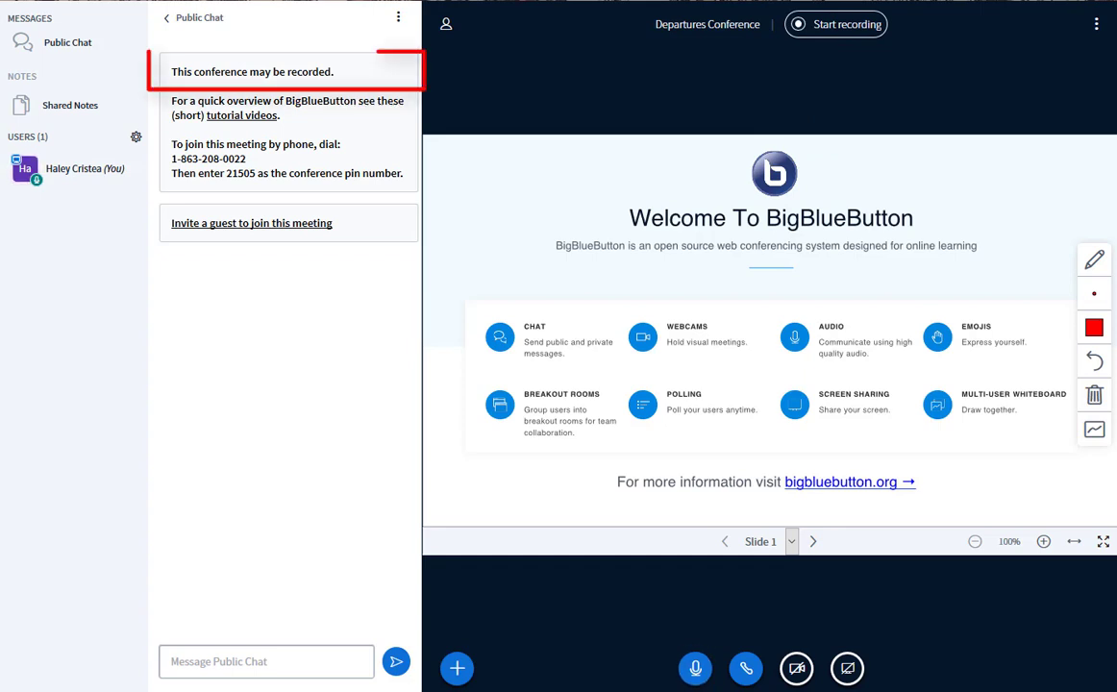
Start recording the session, and try out pausing and resuming the recording
{"action": "left_click", "coordinate": [810, 27]}
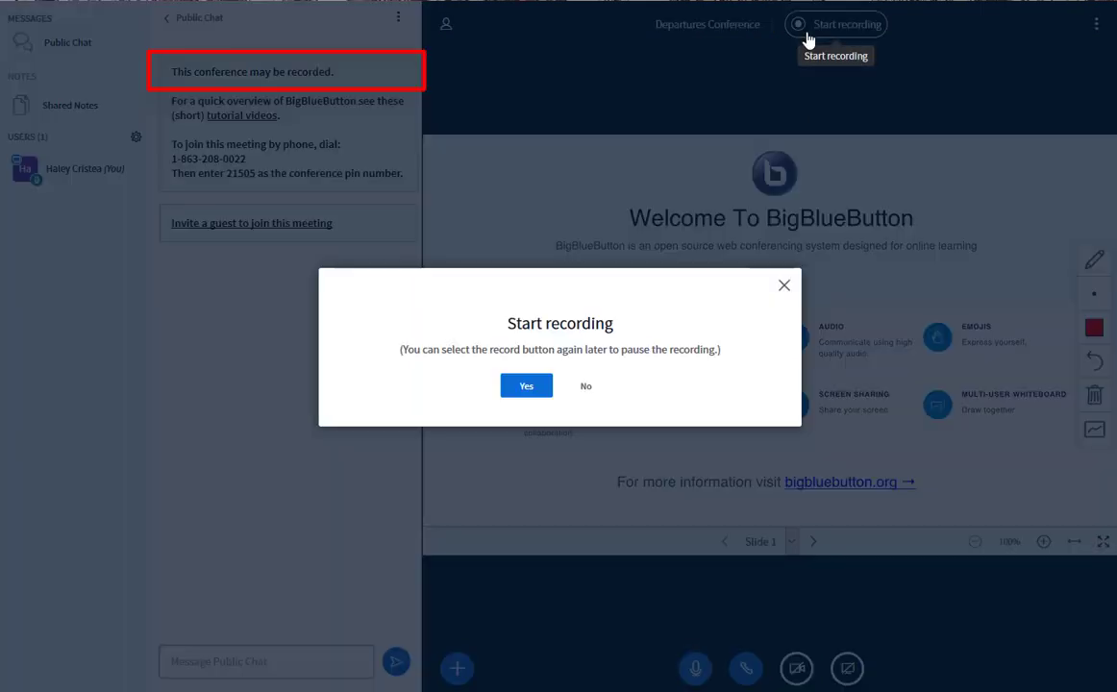
{"action": "left_click", "coordinate": [526, 385]}
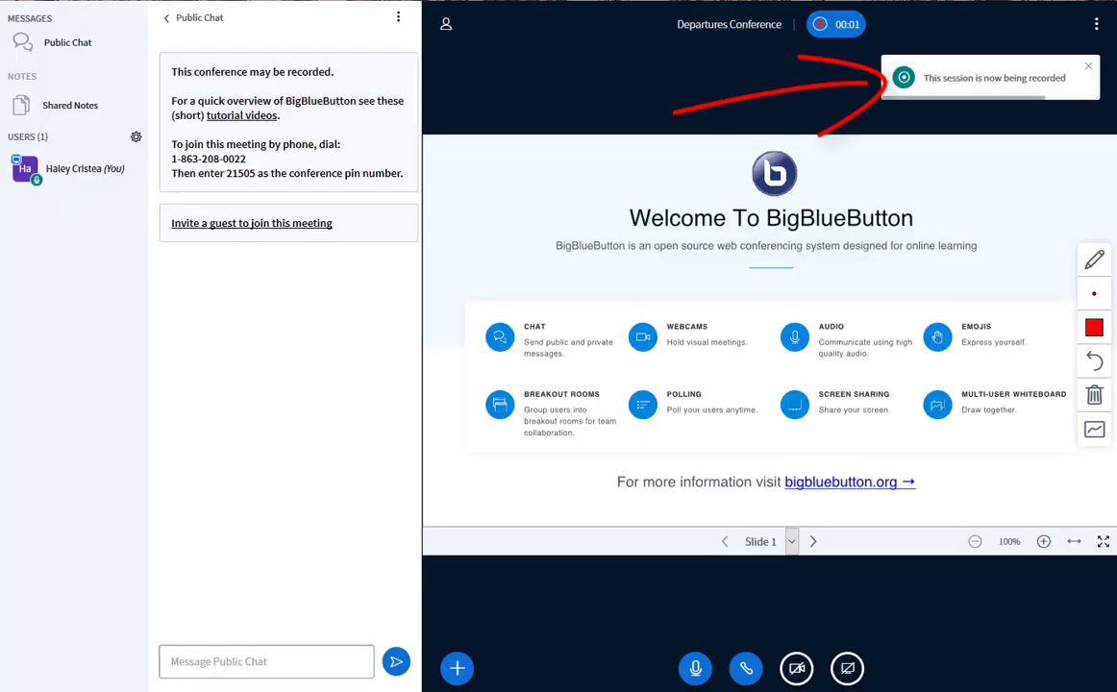
{"action": "left_click", "coordinate": [834, 27]}
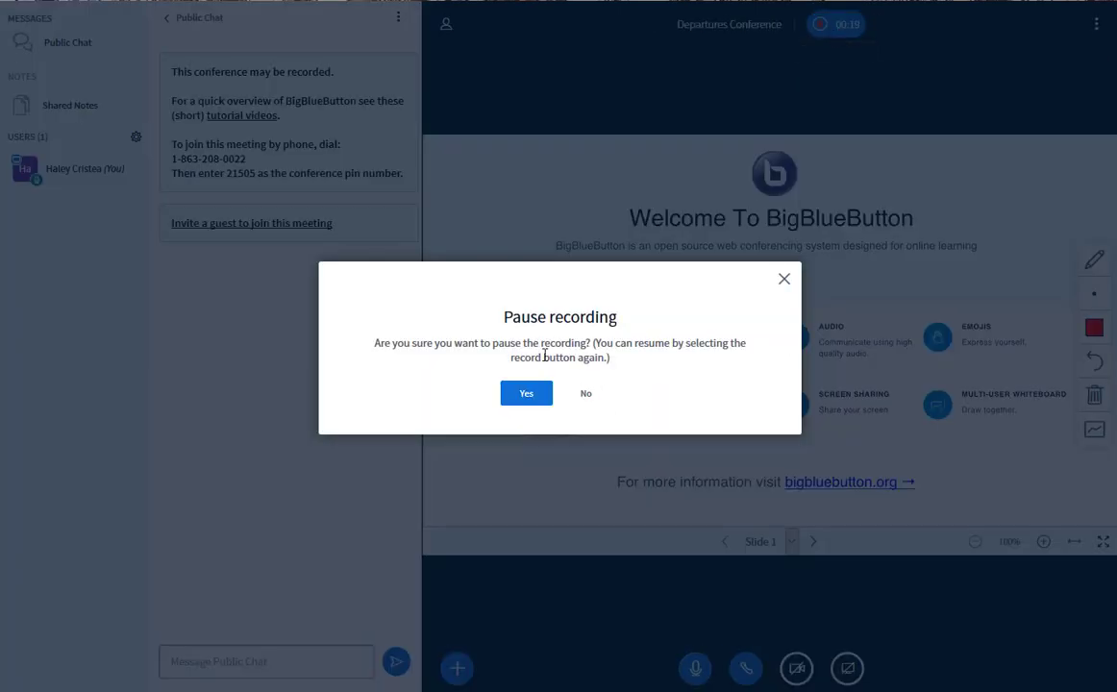
{"action": "left_click", "coordinate": [526, 394]}
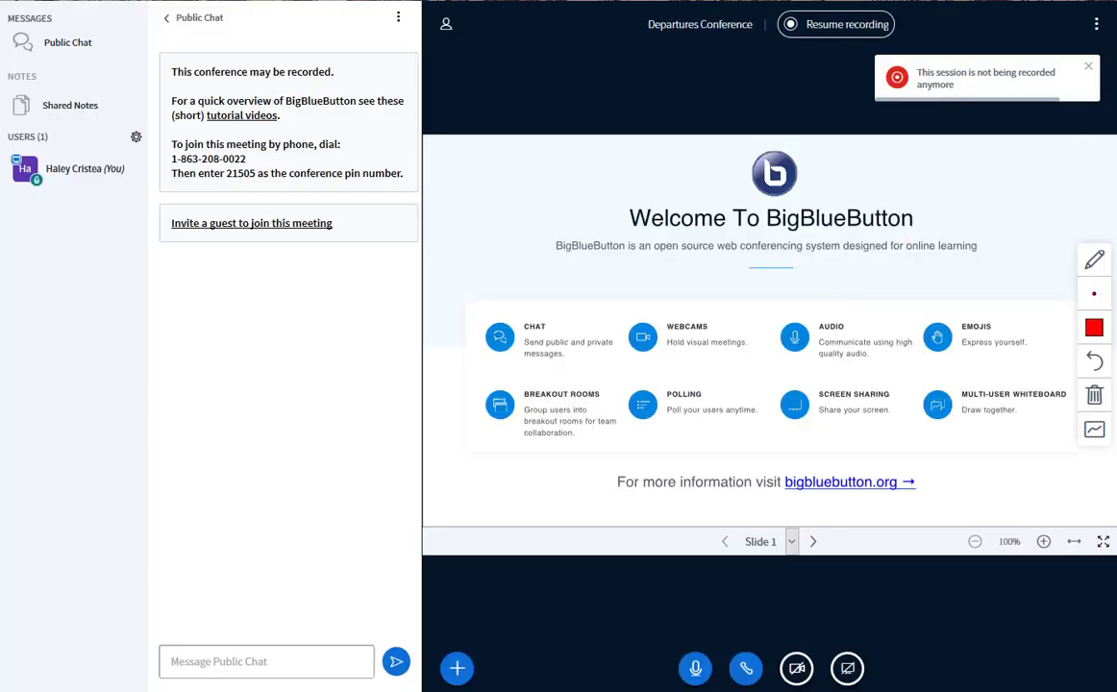
{"action": "left_click", "coordinate": [795, 24]}
{"action": "left_click", "coordinate": [526, 386]}
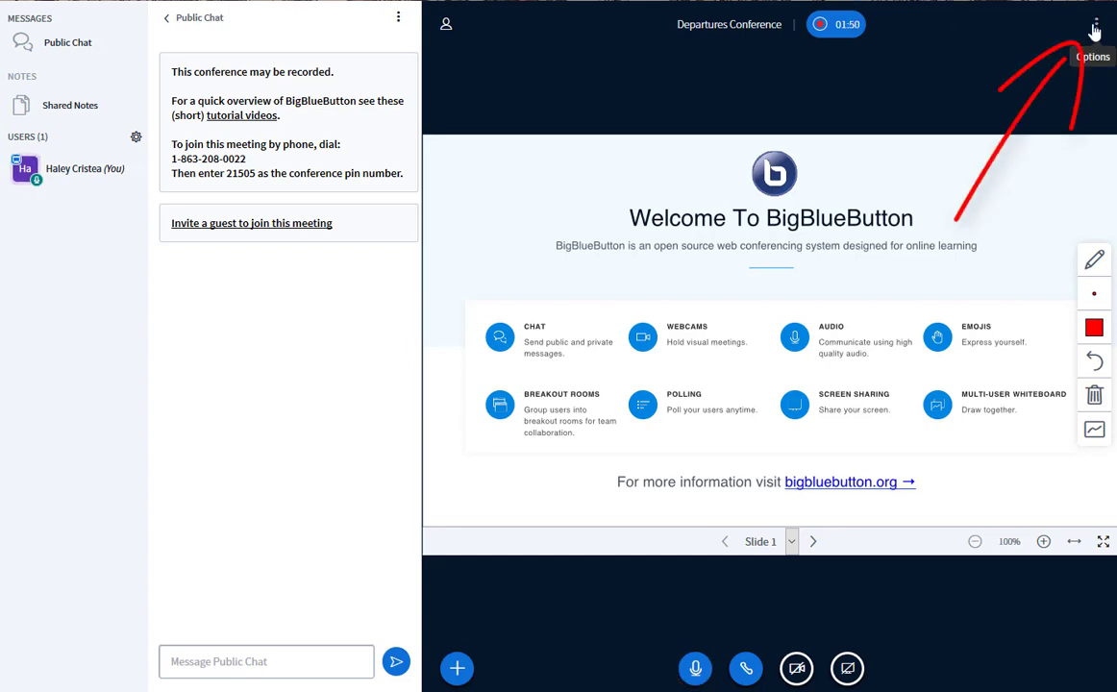
End the meeting session for everyone and conclude the Departures Conference in the course's conference list
{"action": "left_click", "coordinate": [1095, 29]}
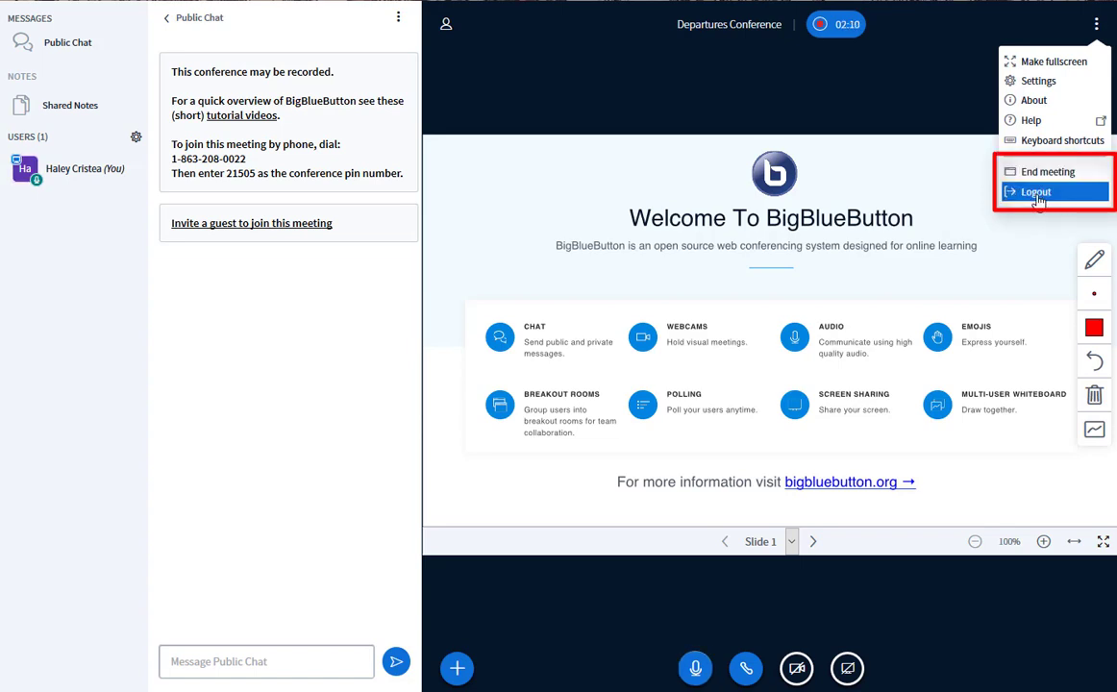
{"action": "left_click", "coordinate": [1092, 179]}
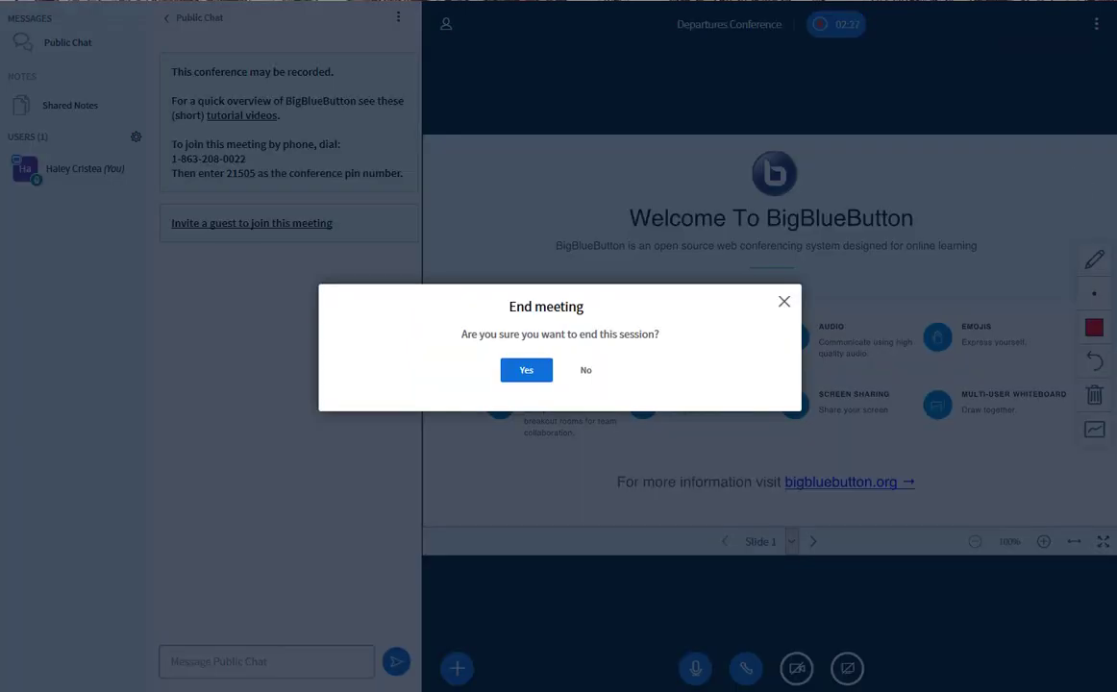
{"action": "left_click", "coordinate": [536, 373]}
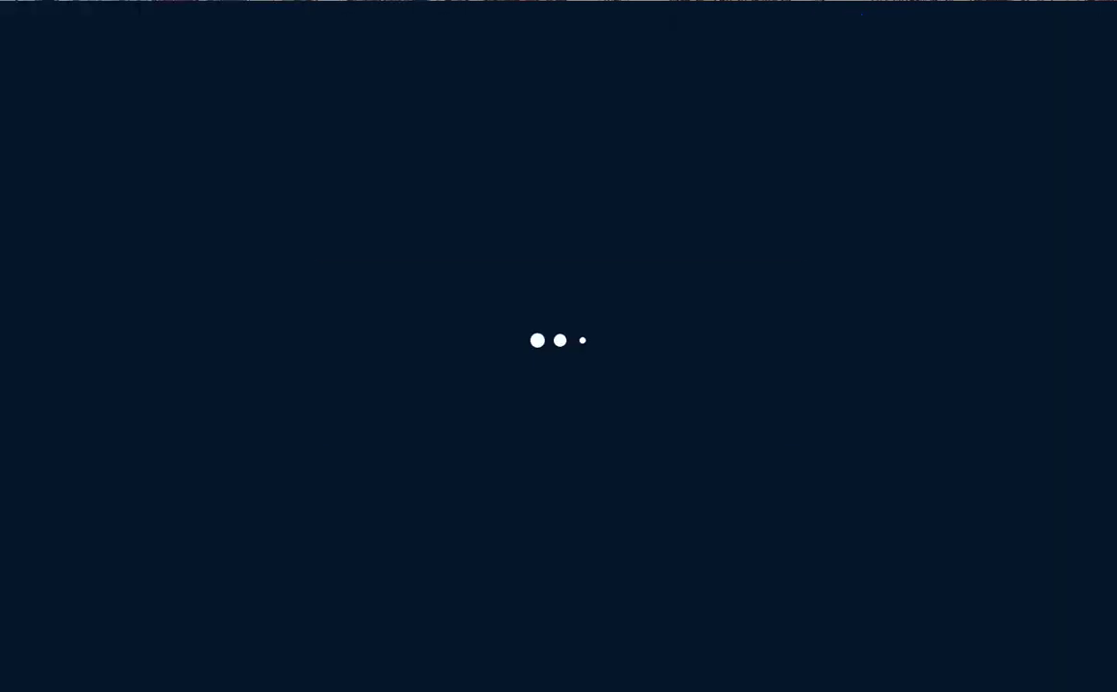
{"action": "left_click", "coordinate": [559, 407]}
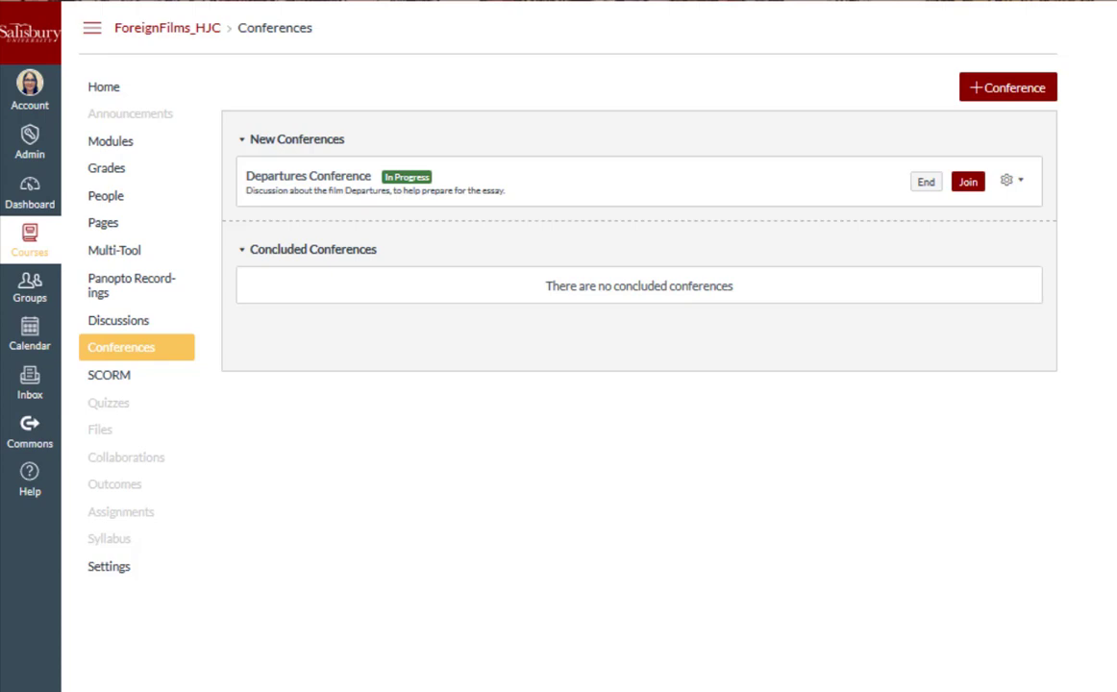
{"action": "left_click", "coordinate": [927, 185]}
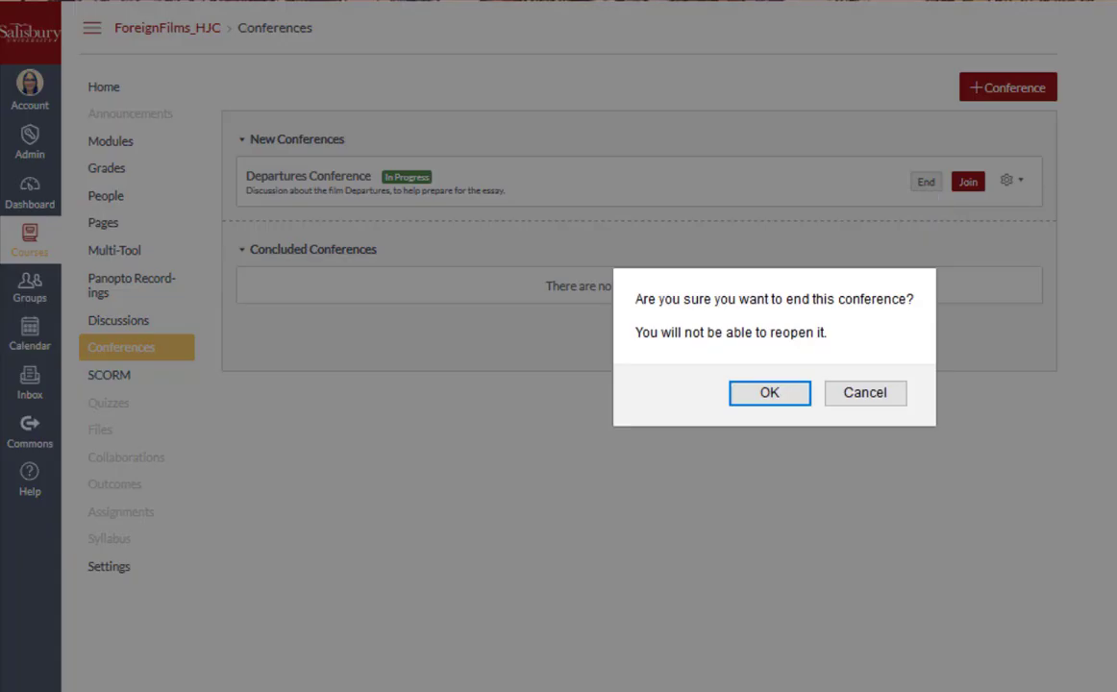
{"action": "left_click", "coordinate": [745, 397]}
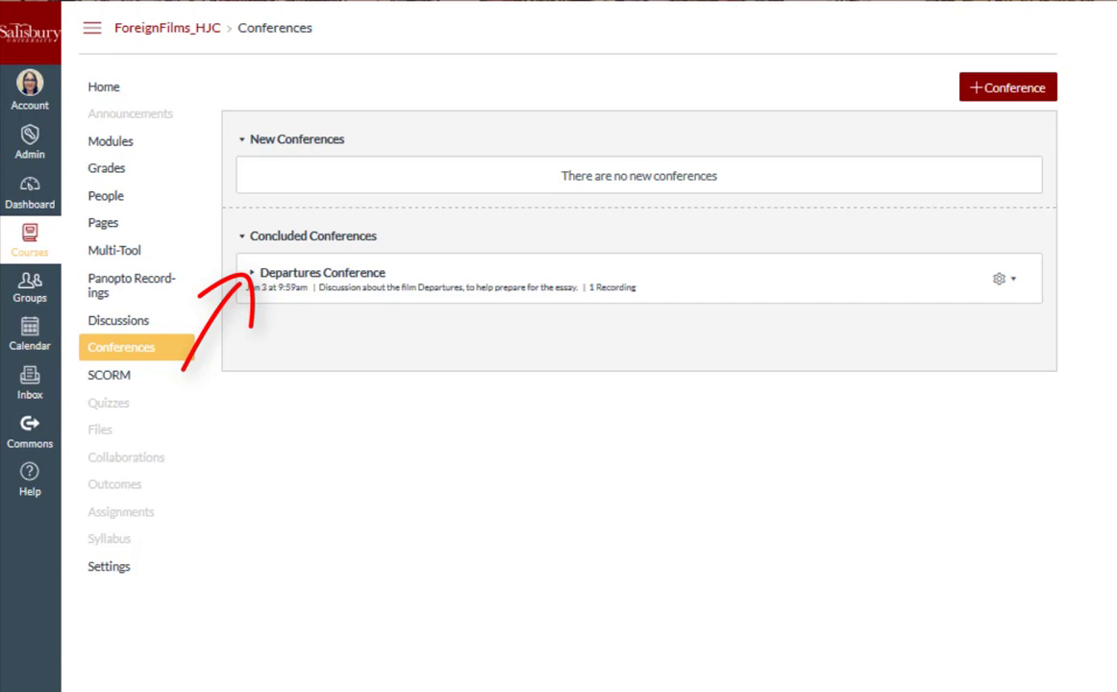
Open the concluded conference's video recording and save it as an MP4 named "Departues Conferene Recording" on the Desktop
{"action": "left_click", "coordinate": [253, 274]}
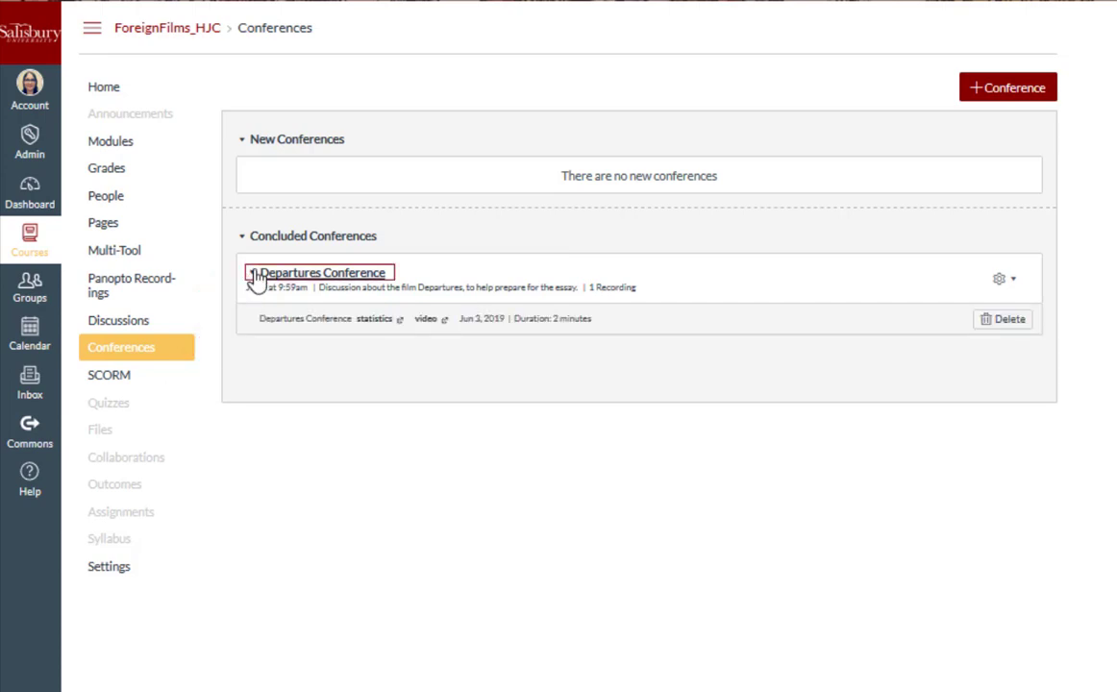
{"action": "left_click", "coordinate": [434, 321]}
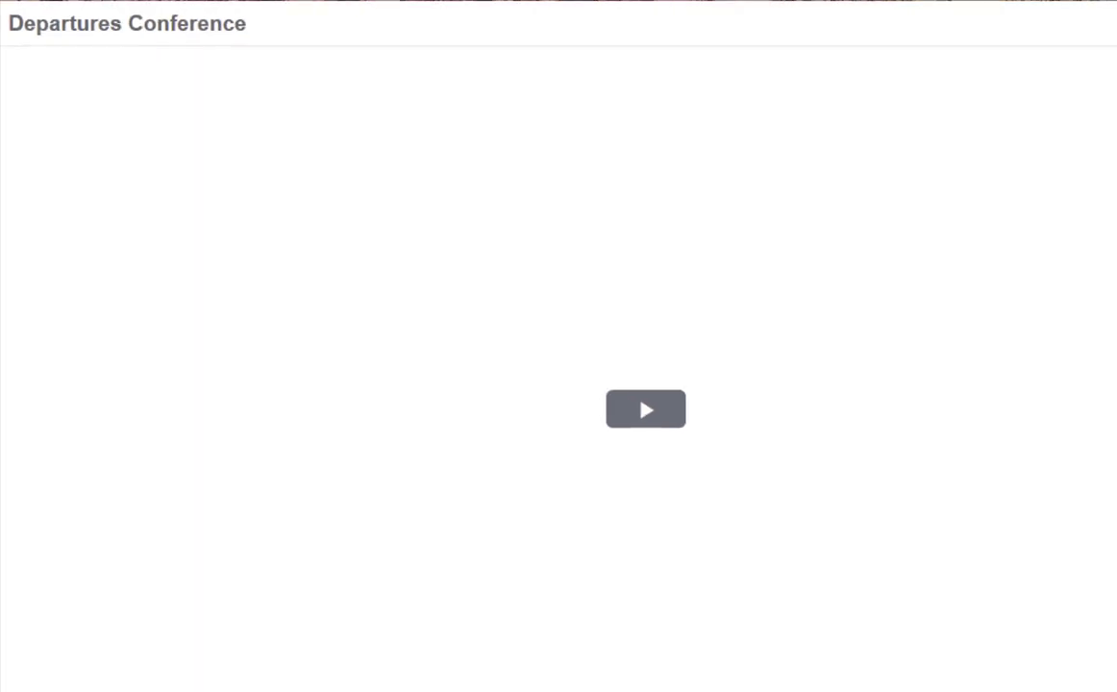
{"action": "right_click", "coordinate": [730, 289]}
{"action": "left_click", "coordinate": [799, 449]}
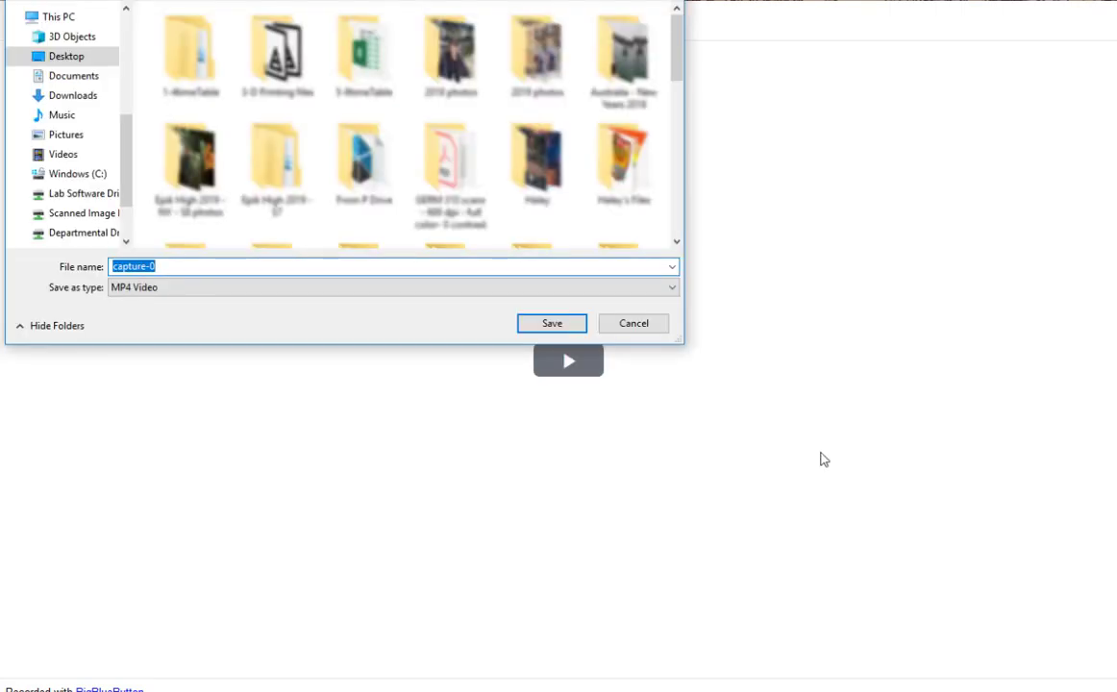
{"action": "type", "text": "Departues Conferene Recording"}
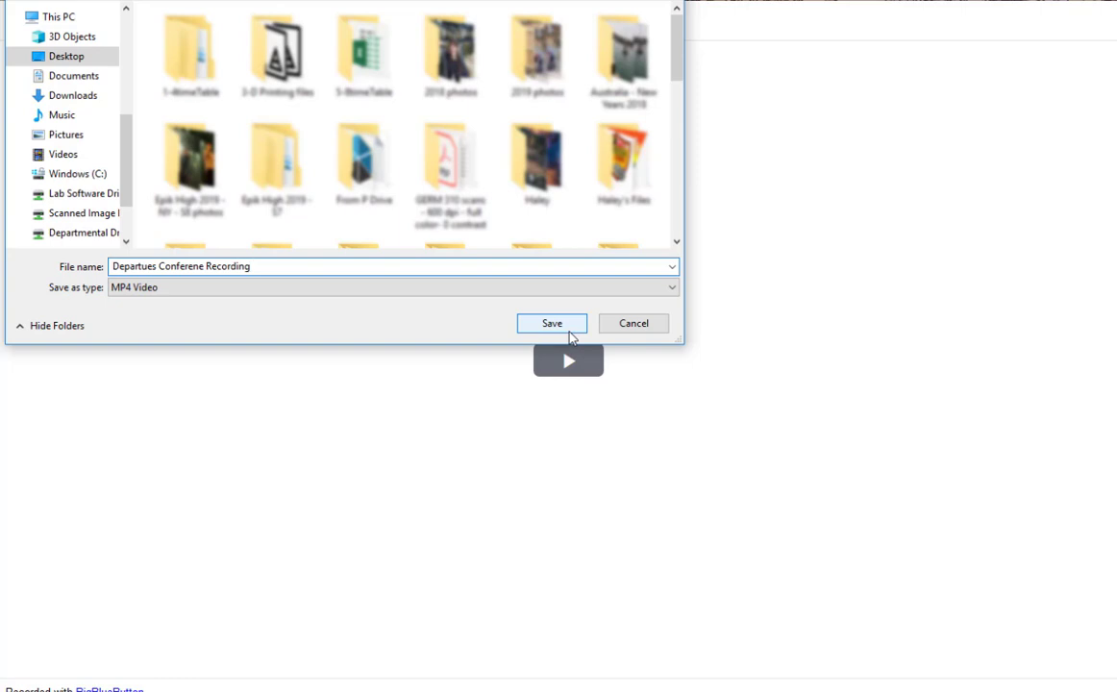
{"action": "left_click", "coordinate": [553, 324]}
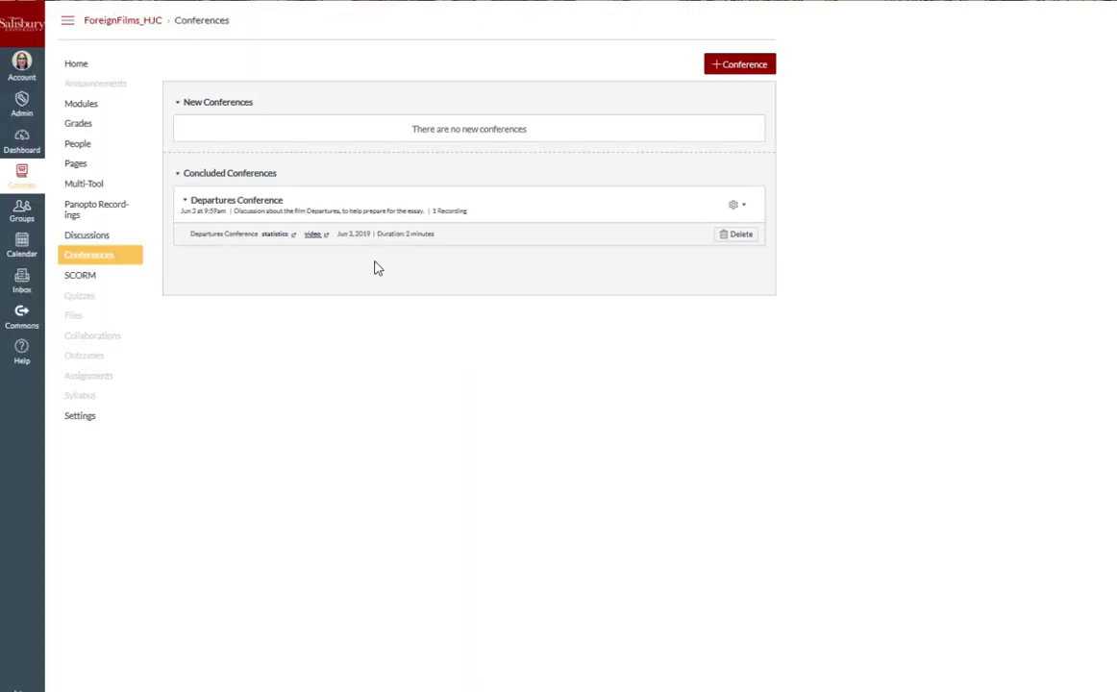
View the recording's statistics and delete the concluded Departures Conference from the course
{"action": "left_click", "coordinate": [273, 237]}
{"action": "left_click", "coordinate": [739, 206]}
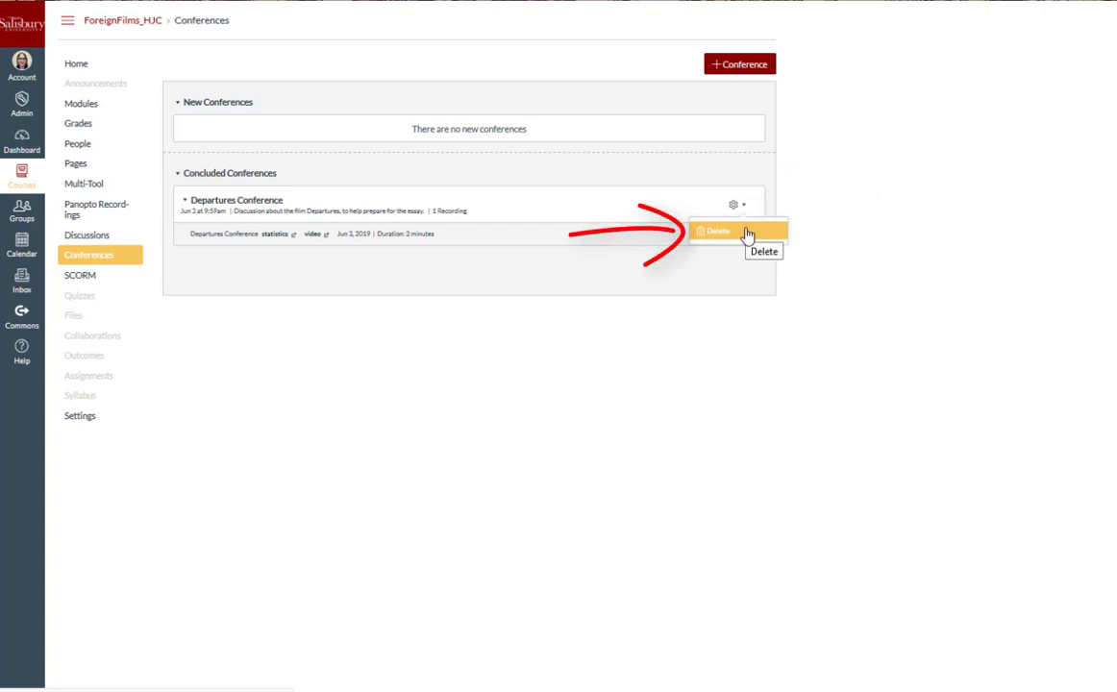
{"action": "left_click", "coordinate": [747, 233]}
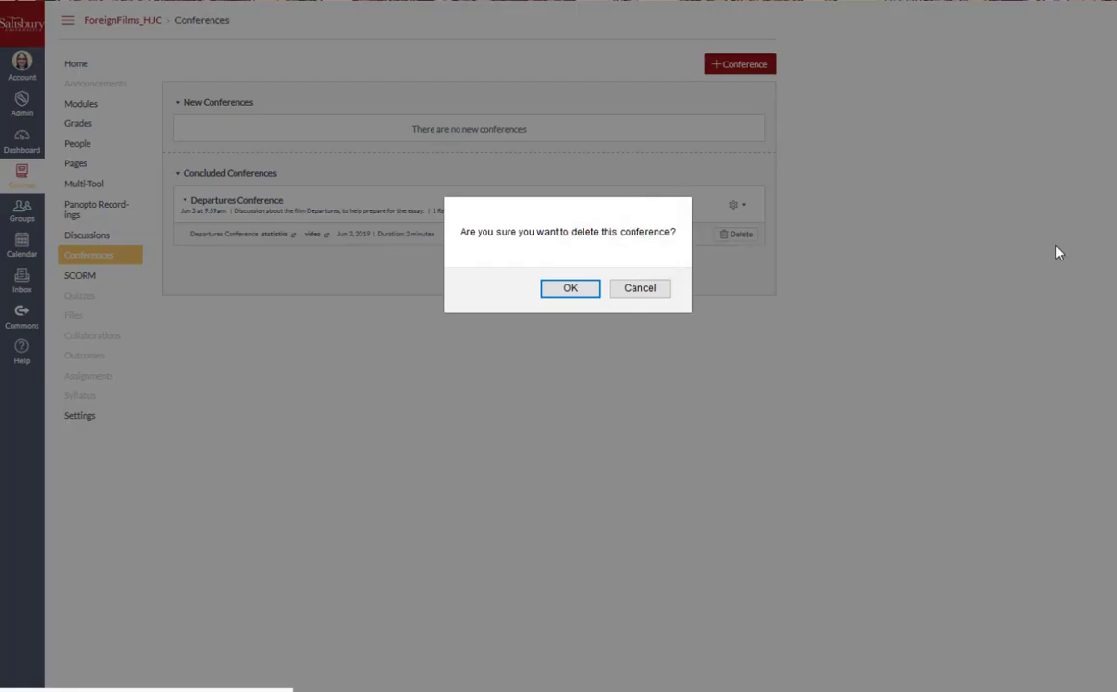
{"action": "left_click", "coordinate": [569, 289]}
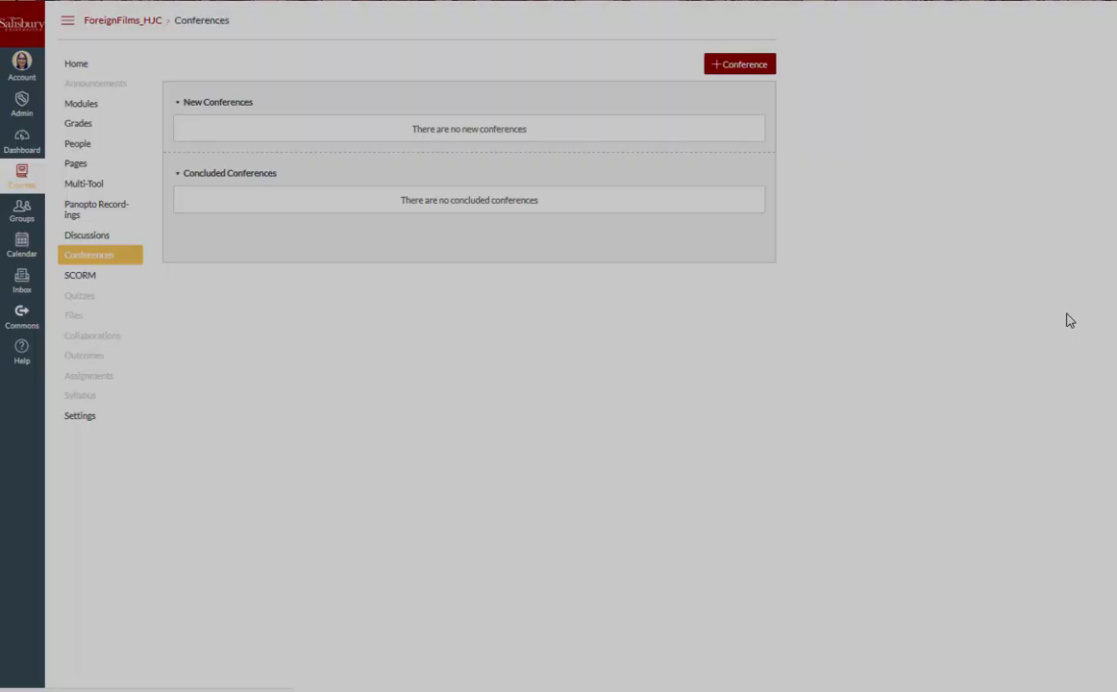